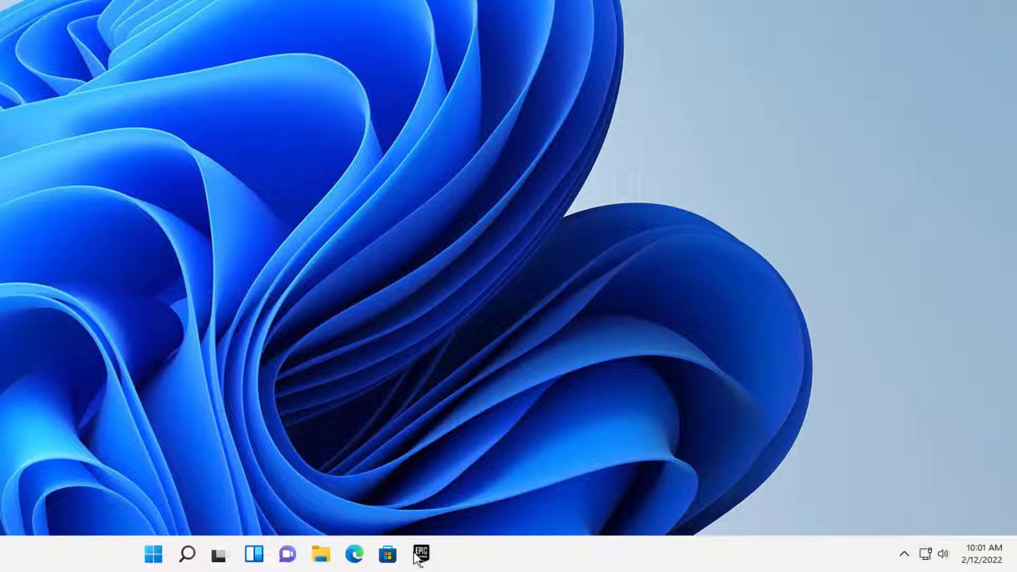
# Step: Exit the Epic Games Launcher from its icon among the system tray's hidden apps
pyautogui.moveTo(602, 560)
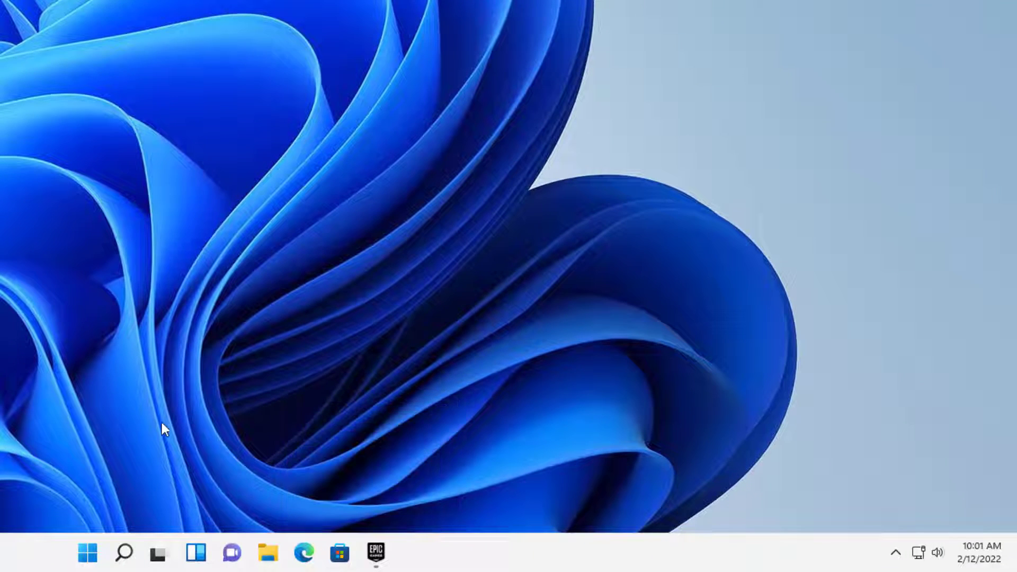
pyautogui.click(896, 553)
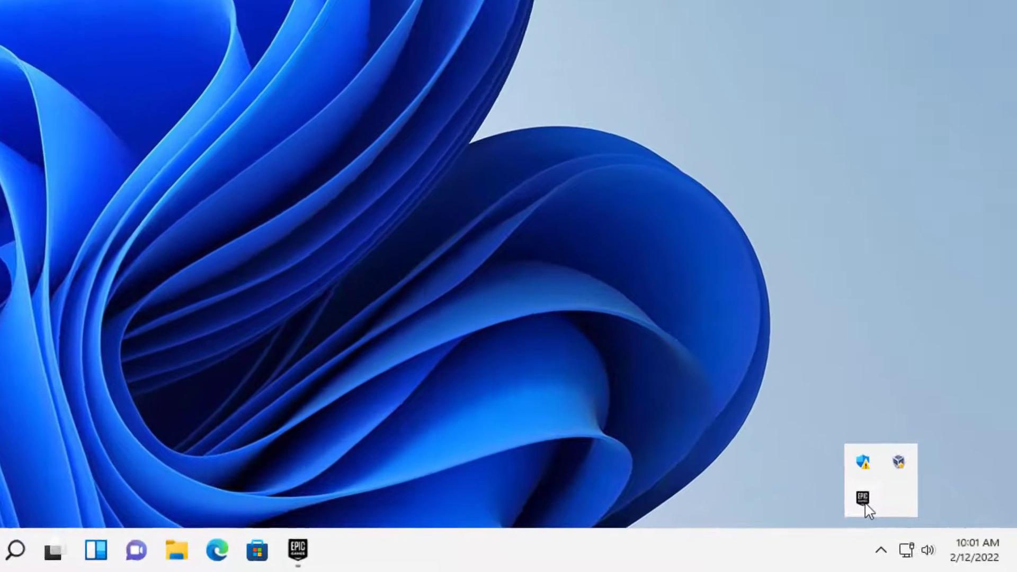
pyautogui.rightClick(882, 509)
pyautogui.click(861, 488)
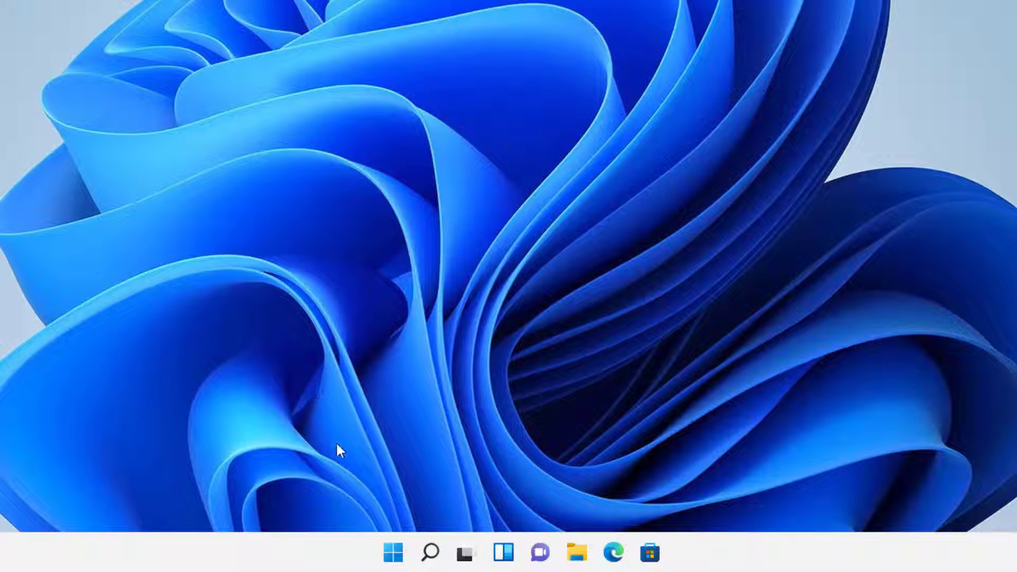
# Step: Open Apps & features from the Start button's power-user menu and scroll down to the Epic entries
pyautogui.rightClick(390, 559)
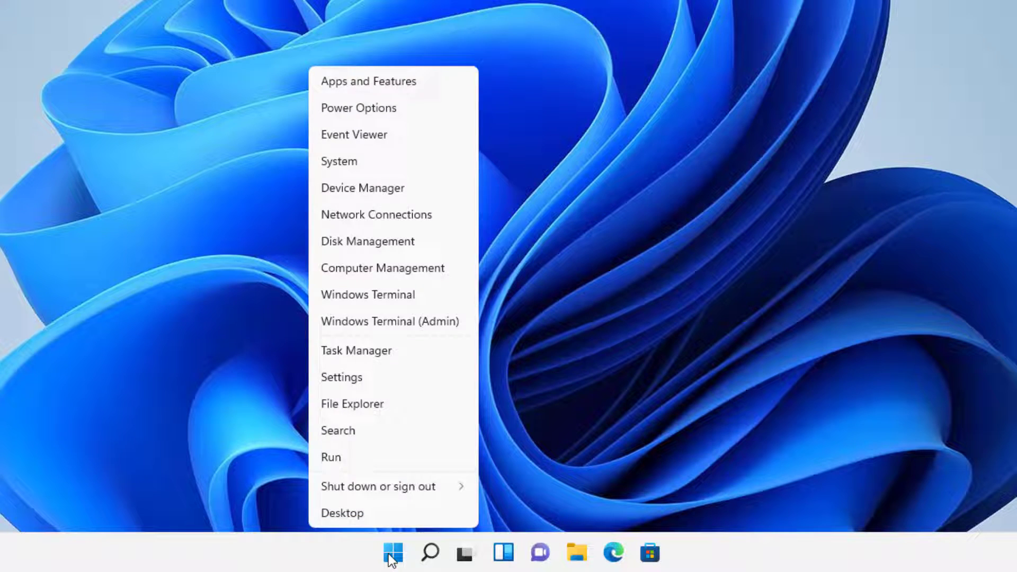
pyautogui.press('Escape')
pyautogui.click(392, 555)
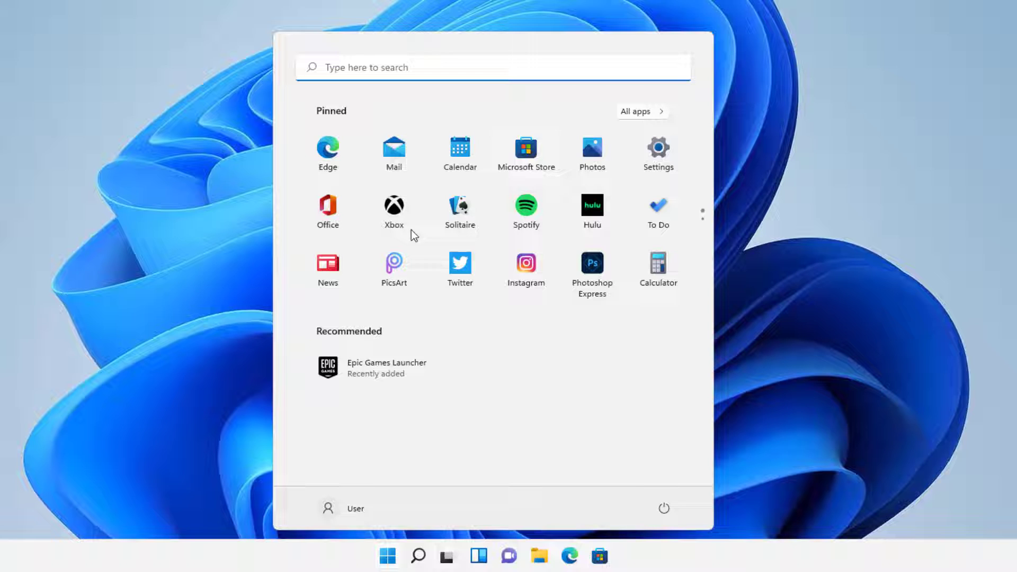
pyautogui.click(224, 412)
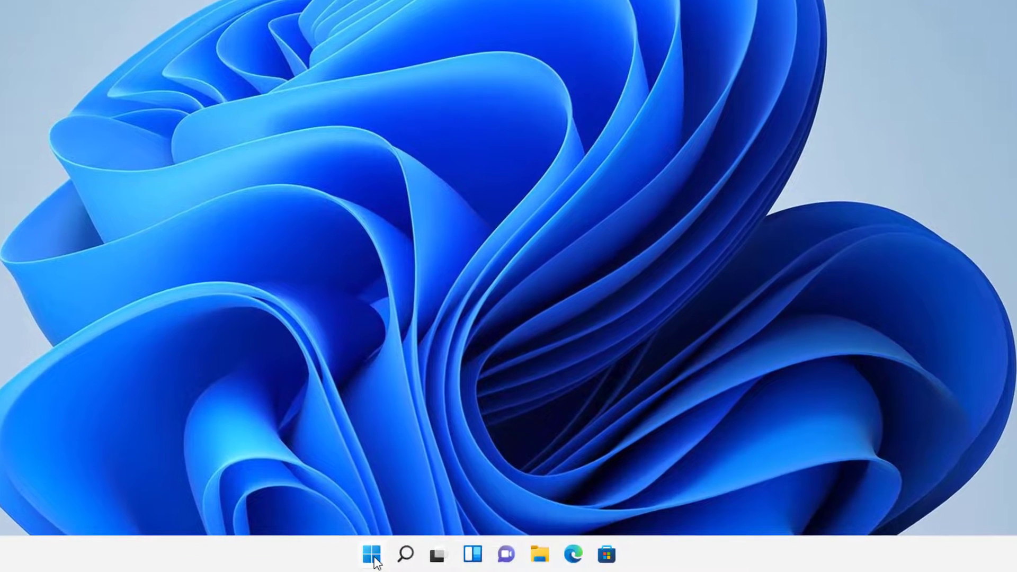
pyautogui.rightClick(372, 557)
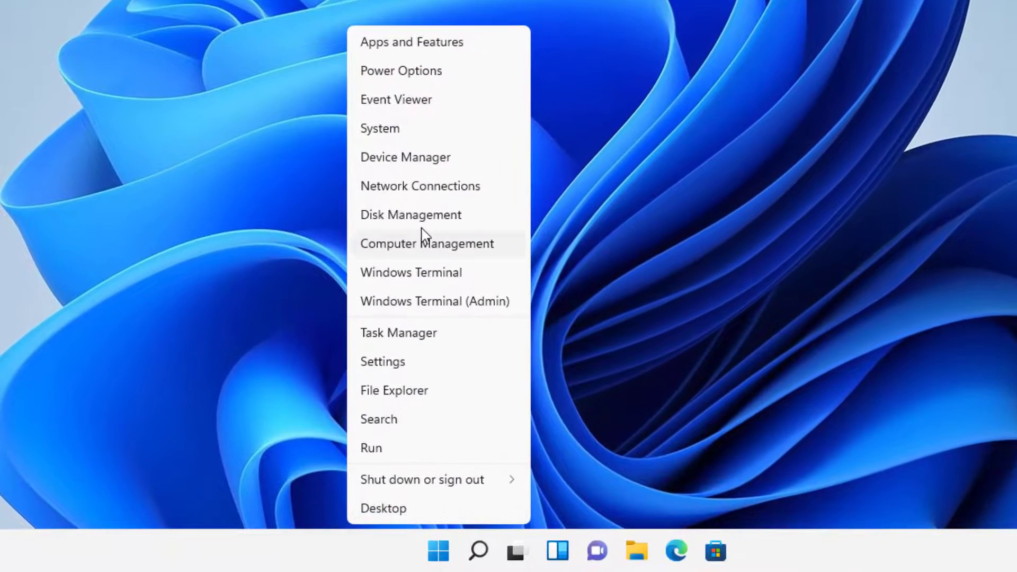
pyautogui.click(455, 47)
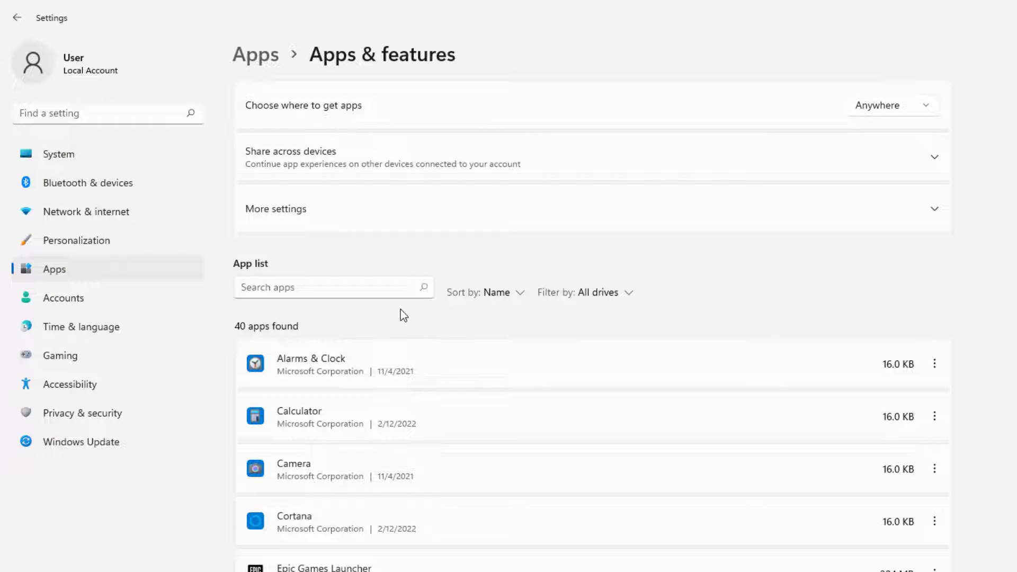
pyautogui.scroll(-4, 556, 340)
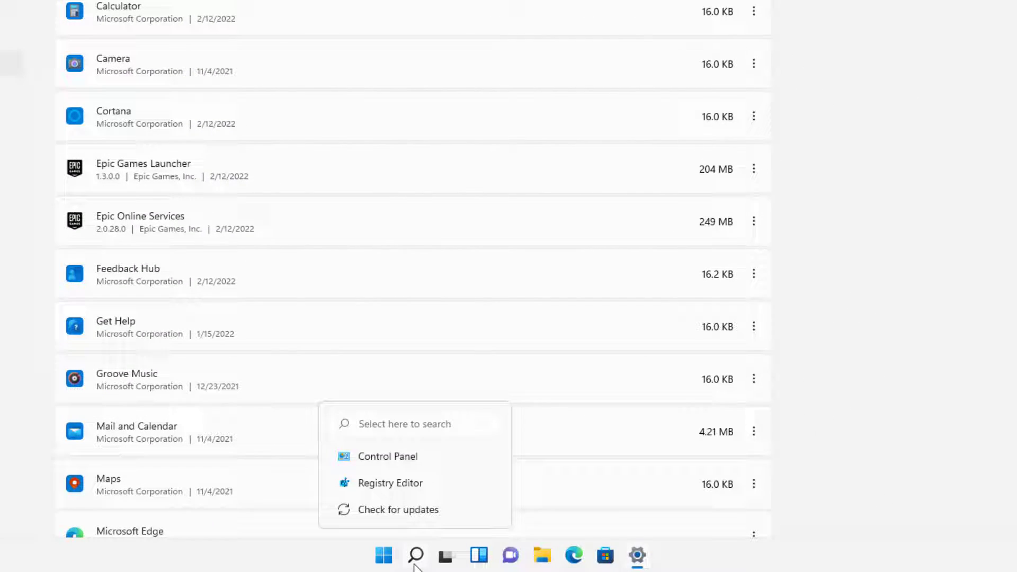
pyautogui.click(416, 565)
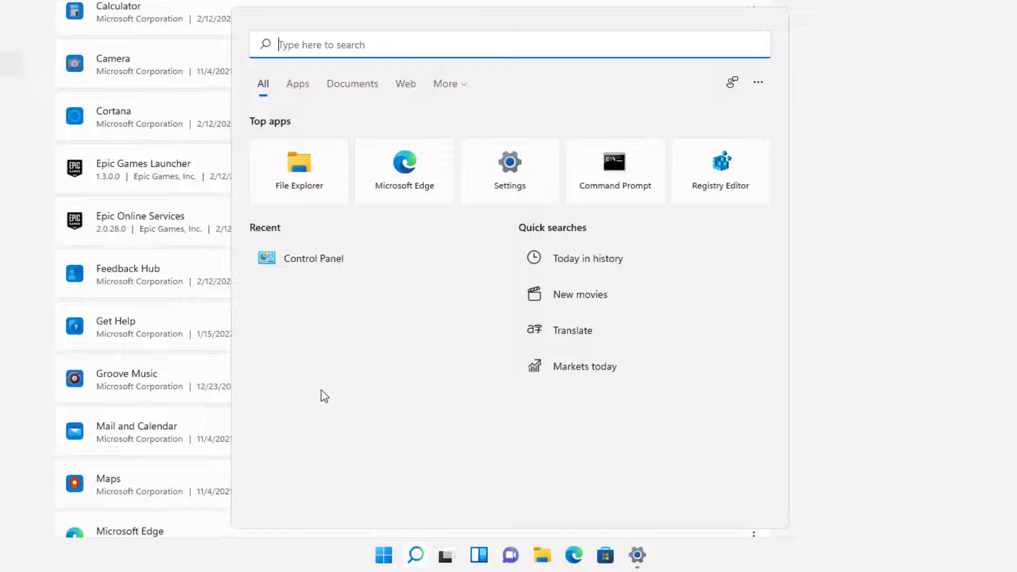
pyautogui.write('control')
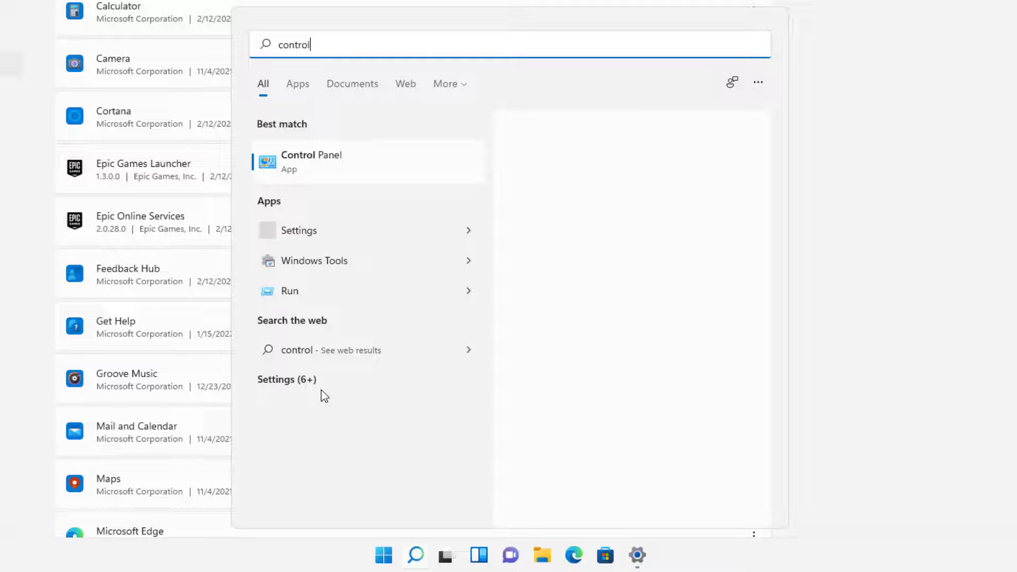
pyautogui.click(326, 161)
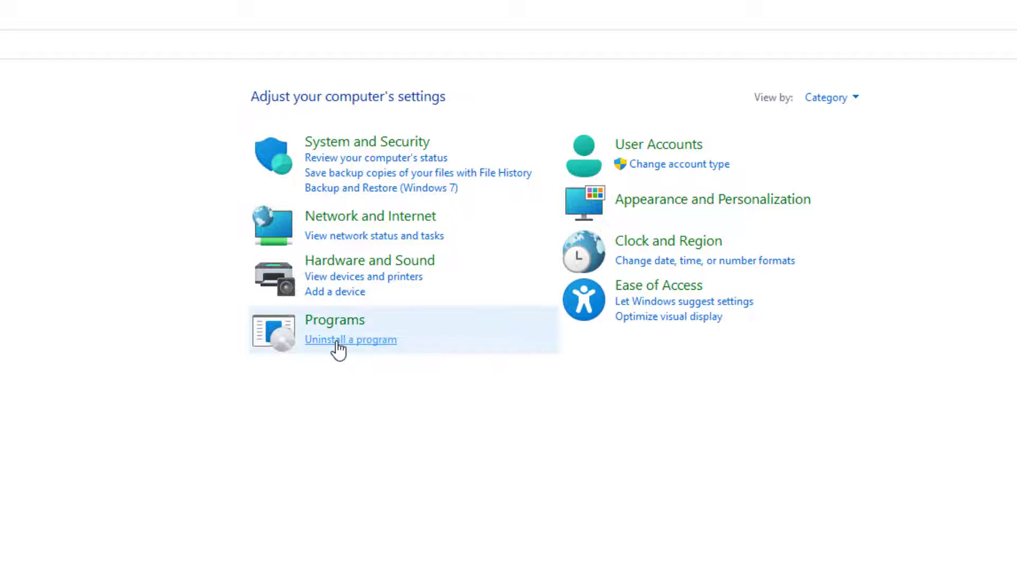
pyautogui.click(334, 341)
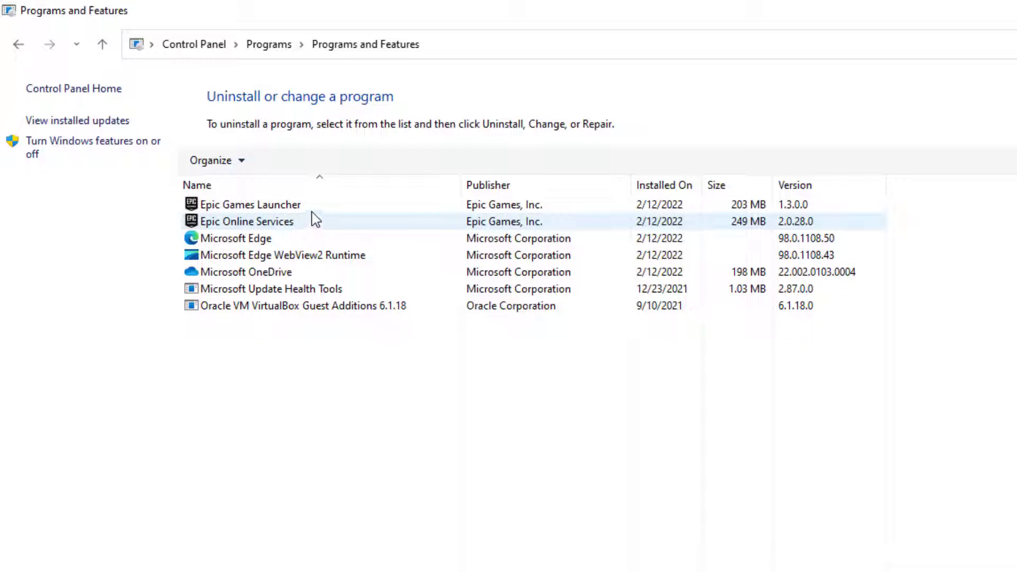
pyautogui.click(516, 206)
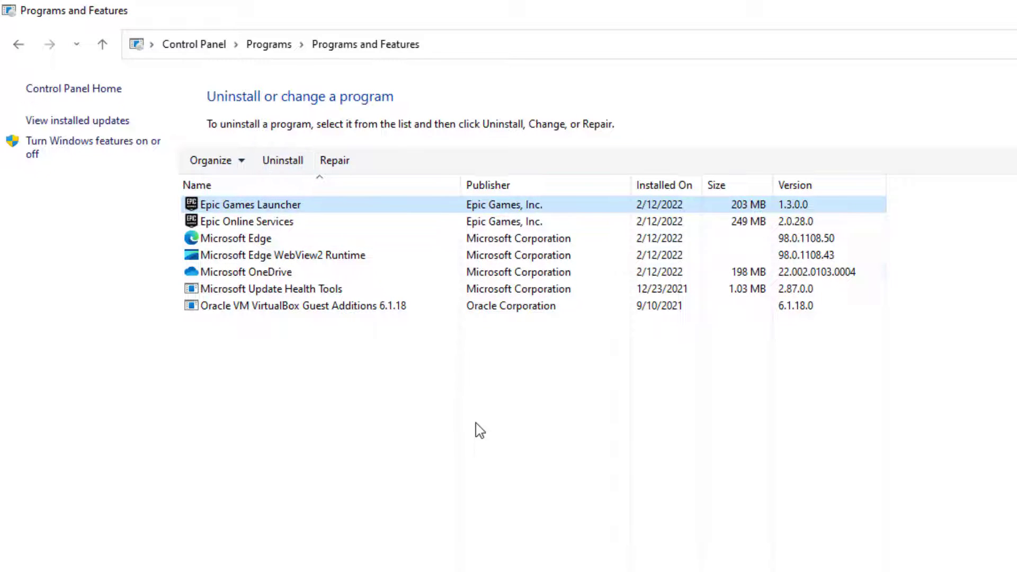
pyautogui.click(552, 481)
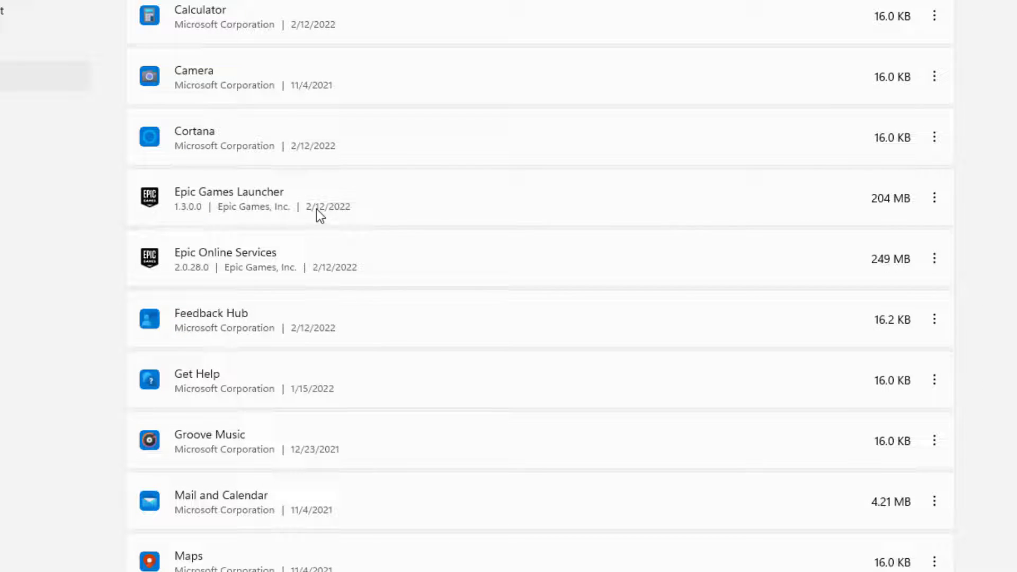
# Step: Uninstall Epic Online Services, approving the UAC prompt and confirming in Epic's uninstall dialog
pyautogui.click(934, 258)
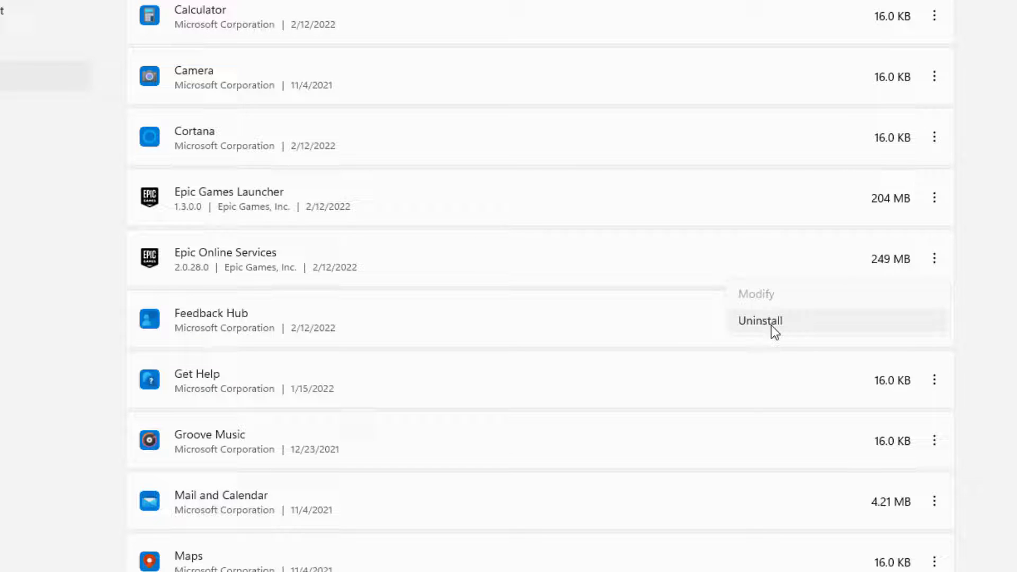
pyautogui.click(772, 324)
pyautogui.click(898, 347)
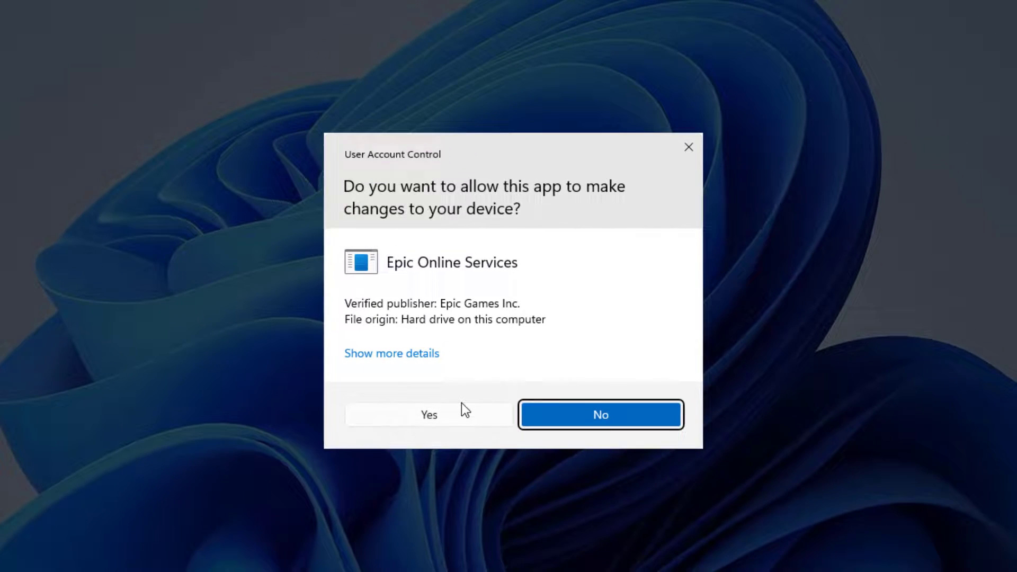
pyautogui.click(498, 396)
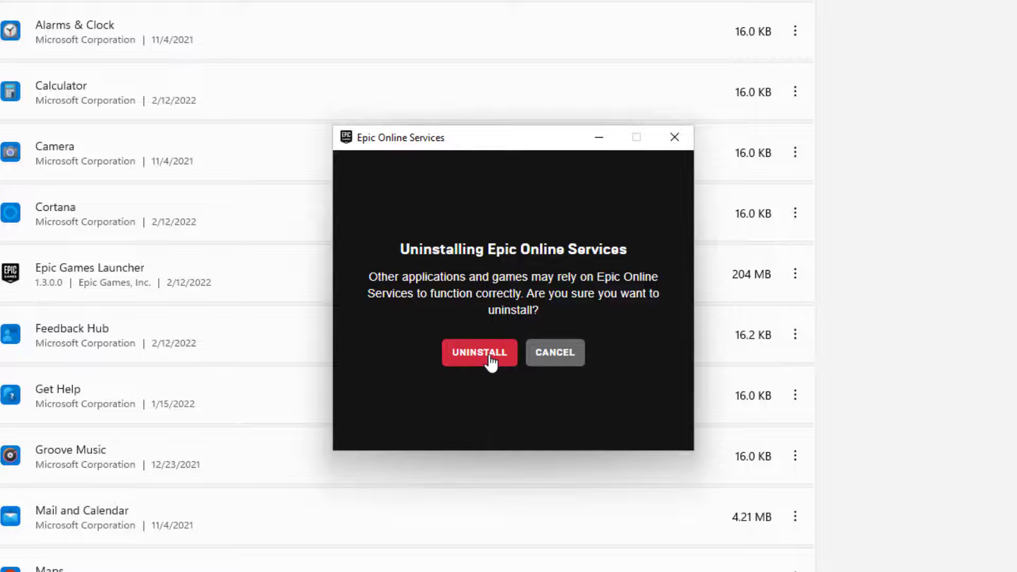
pyautogui.click(490, 363)
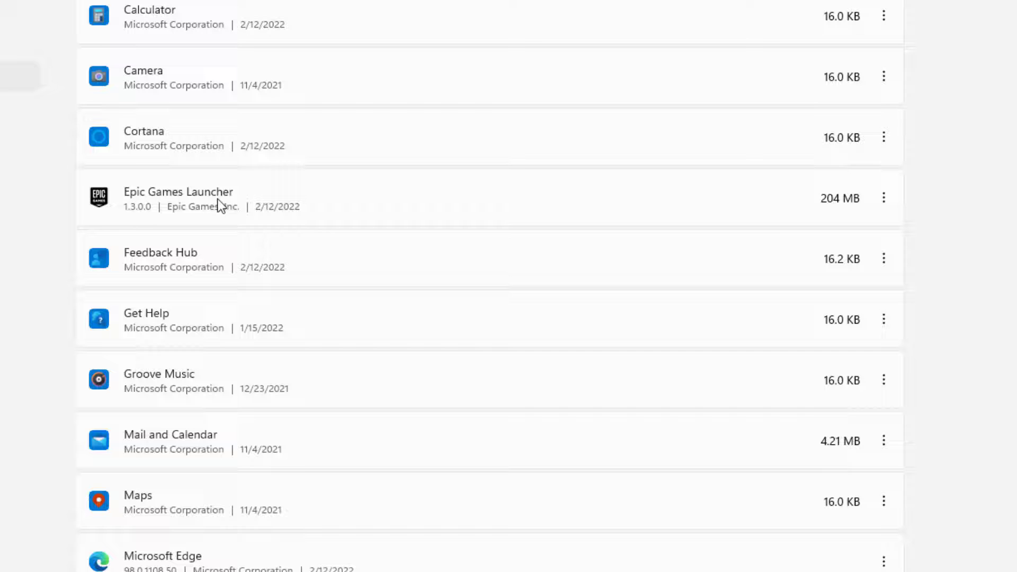
# Step: Uninstall Epic Games Launcher from its options menu and approve the UAC prompt
pyautogui.click(884, 205)
pyautogui.click(743, 258)
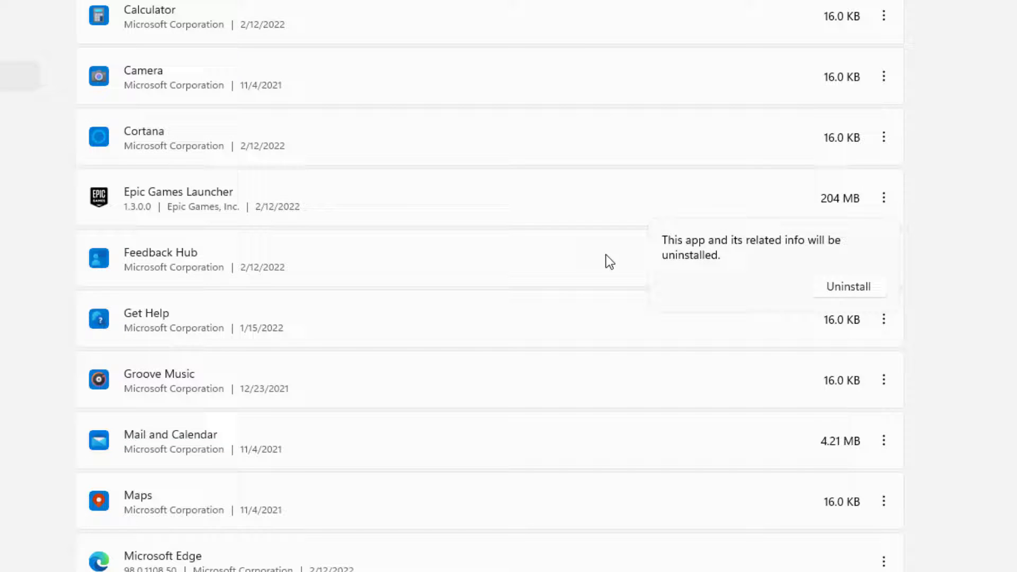
pyautogui.click(849, 287)
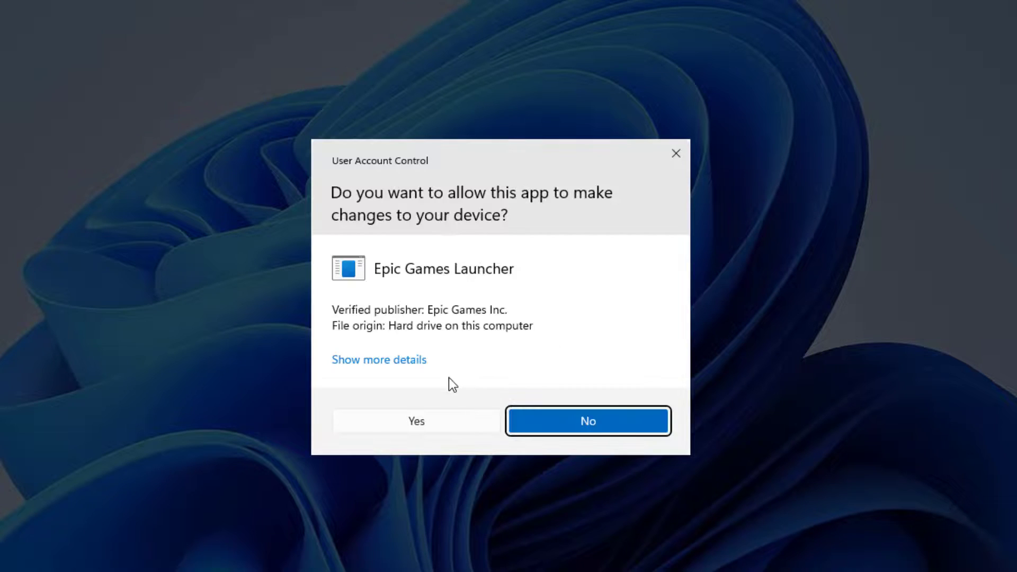
pyautogui.click(460, 420)
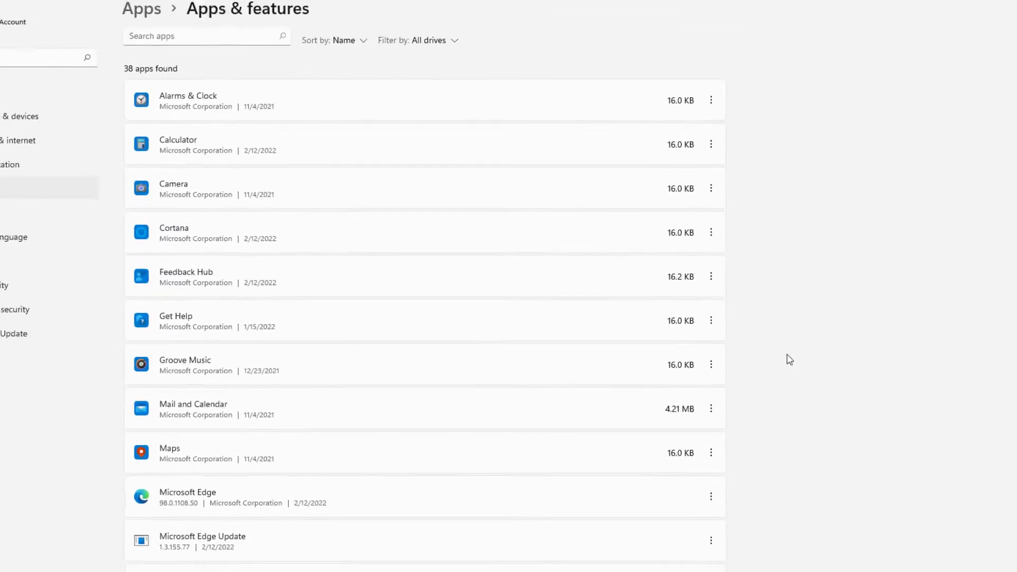
# Step: Close Settings and scroll the Start menu's All apps list to confirm no Epic programs remain
pyautogui.click(1001, 7)
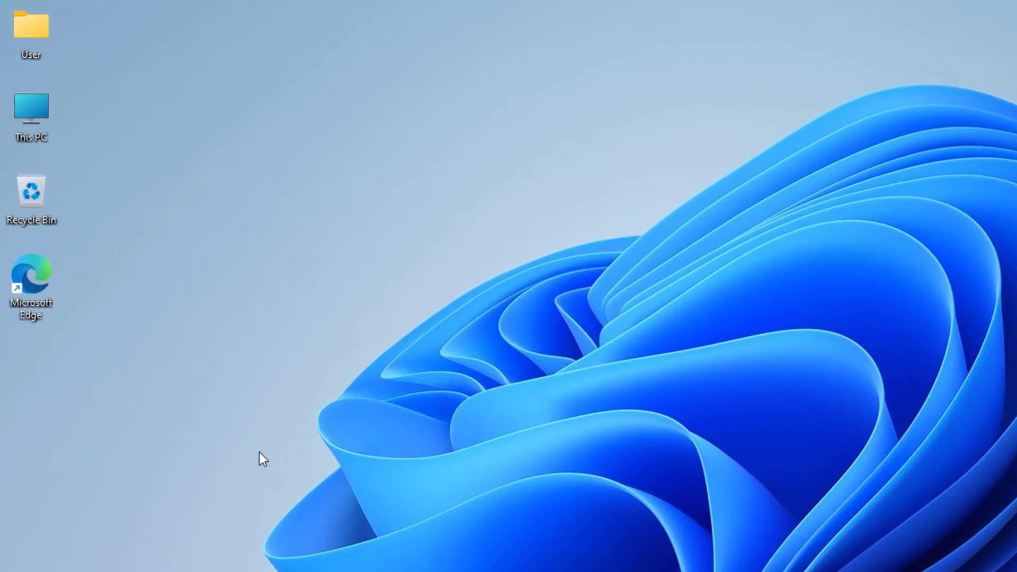
pyautogui.press('super')
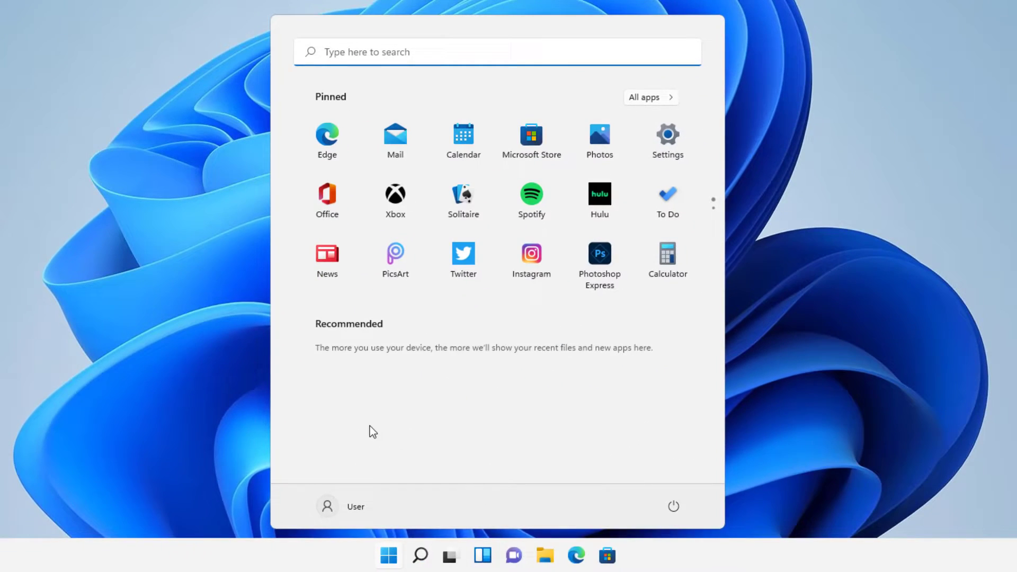
pyautogui.click(650, 101)
pyautogui.scroll(-10, 472, 232)
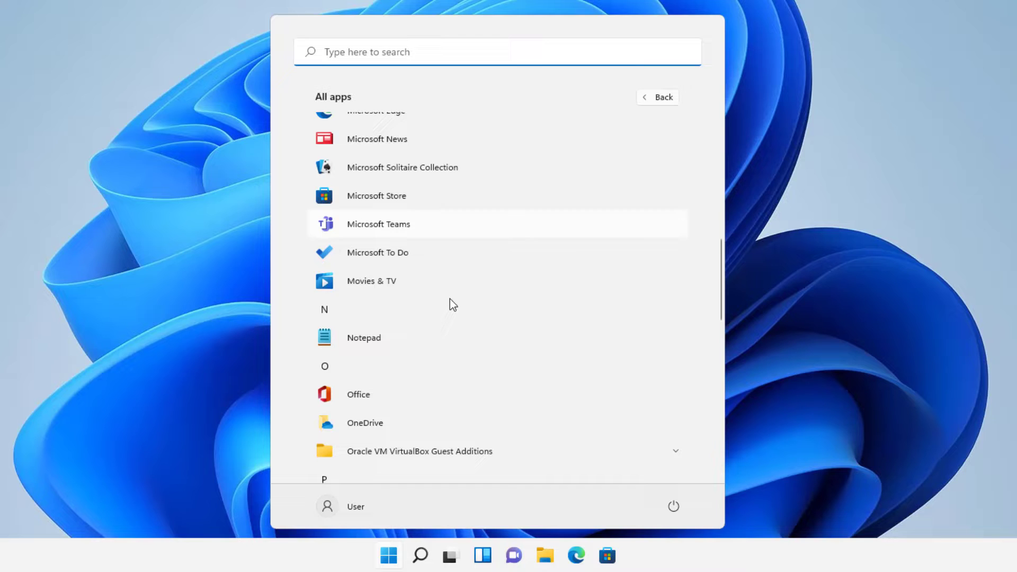
pyautogui.scroll(-8, 453, 304)
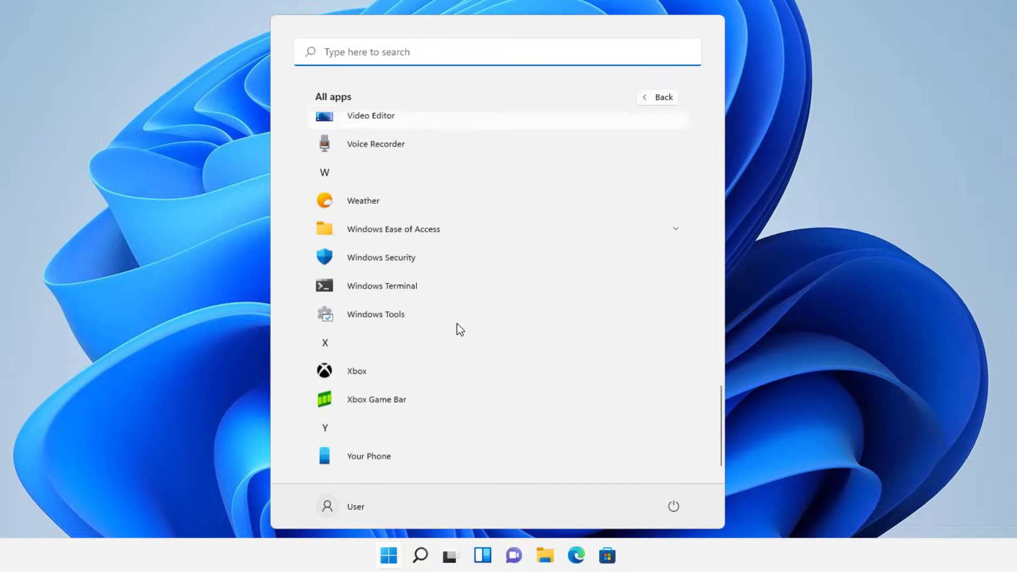
pyautogui.scroll(18, 458, 326)
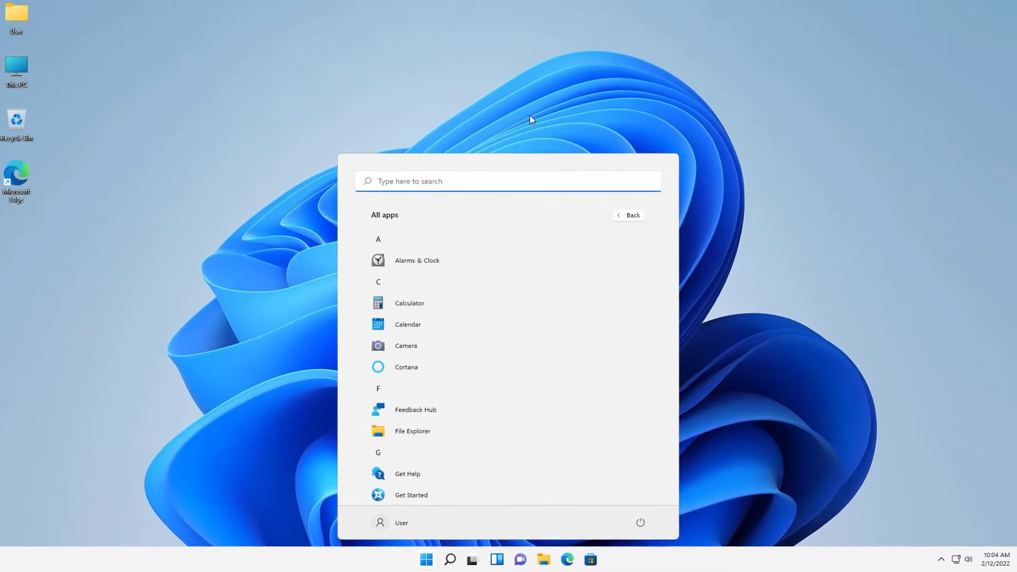
pyautogui.click(530, 16)
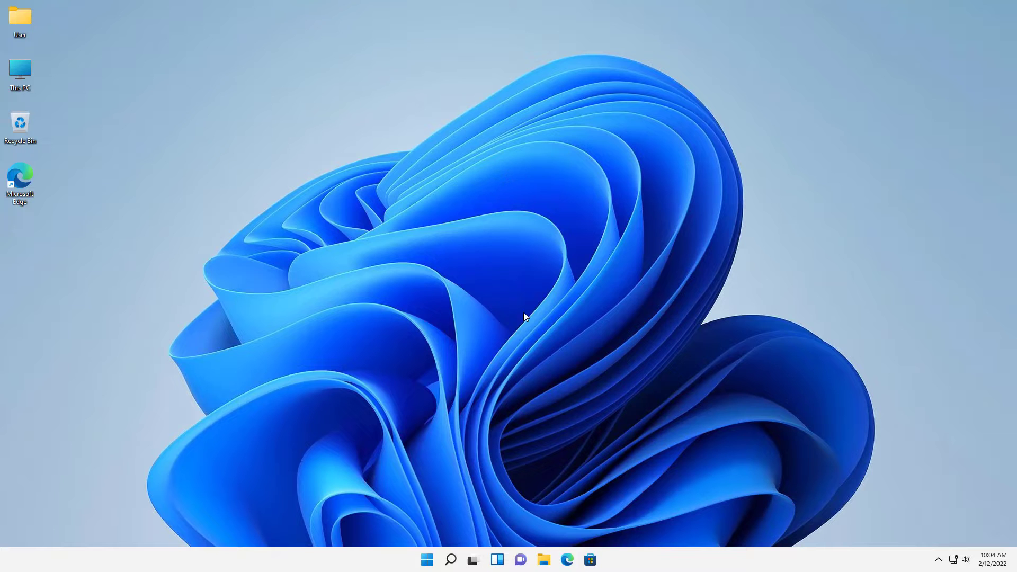